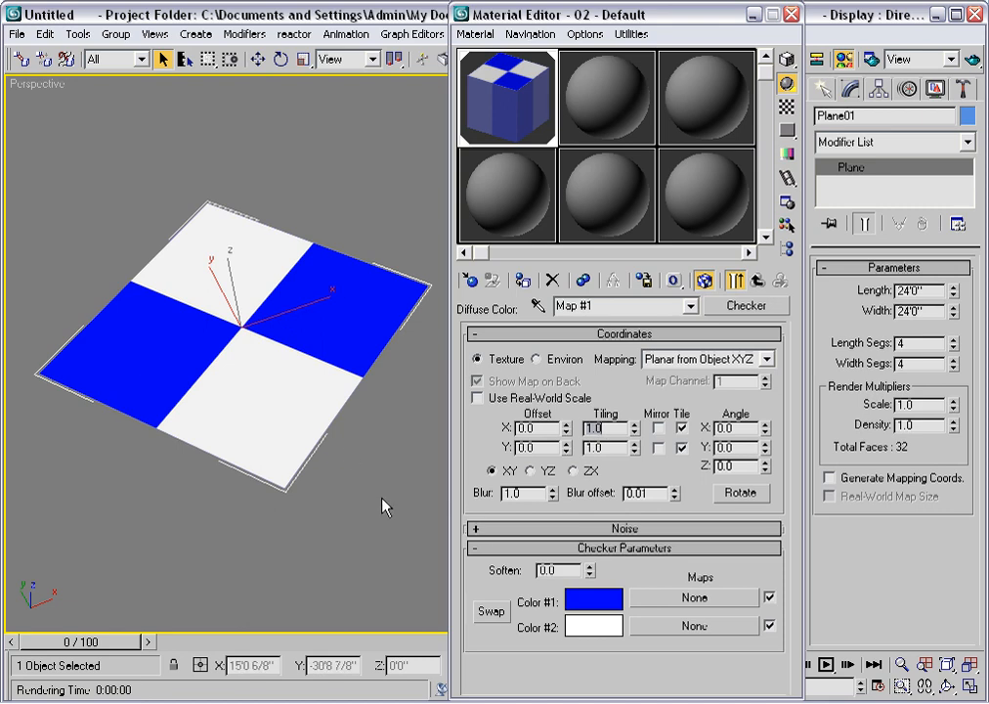
# Step: Set the checker map's X and Y tiling to 3.0 and turn off the Tile option for both axes
pyautogui.click(635, 432)
pyautogui.moveTo(635, 435); pyautogui.dragTo(635, 408)
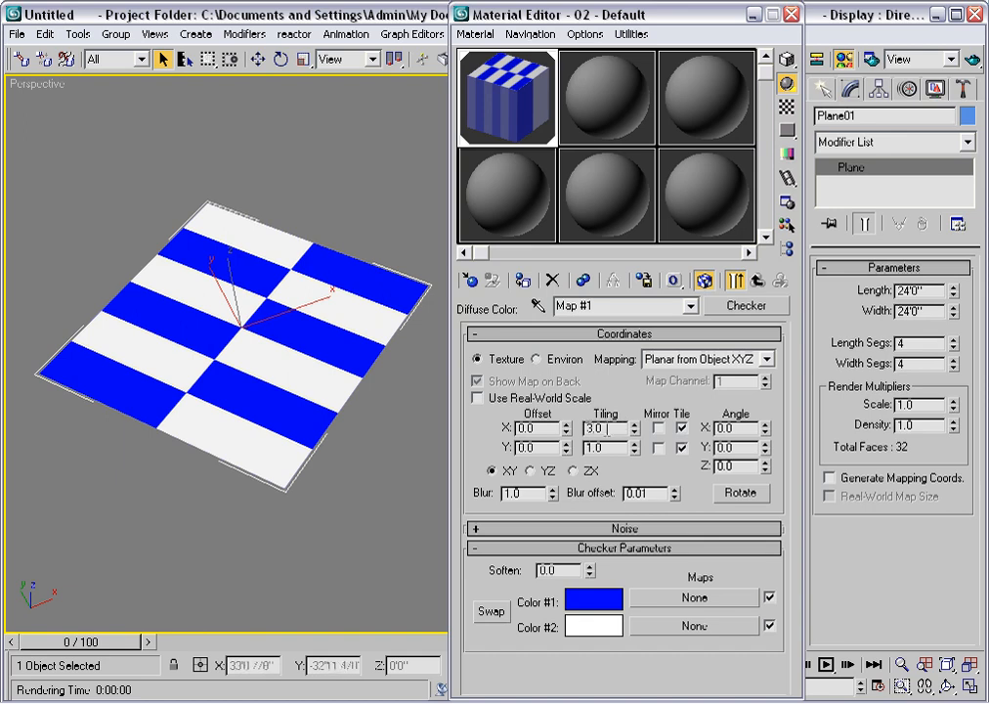
pyautogui.click(682, 428)
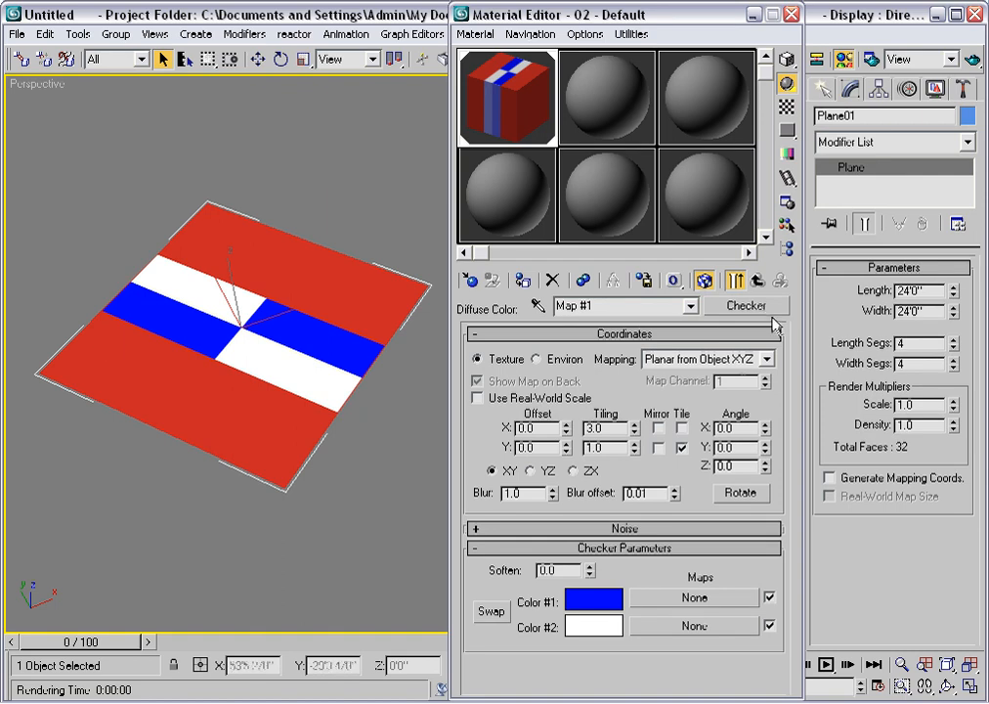
pyautogui.click(758, 283)
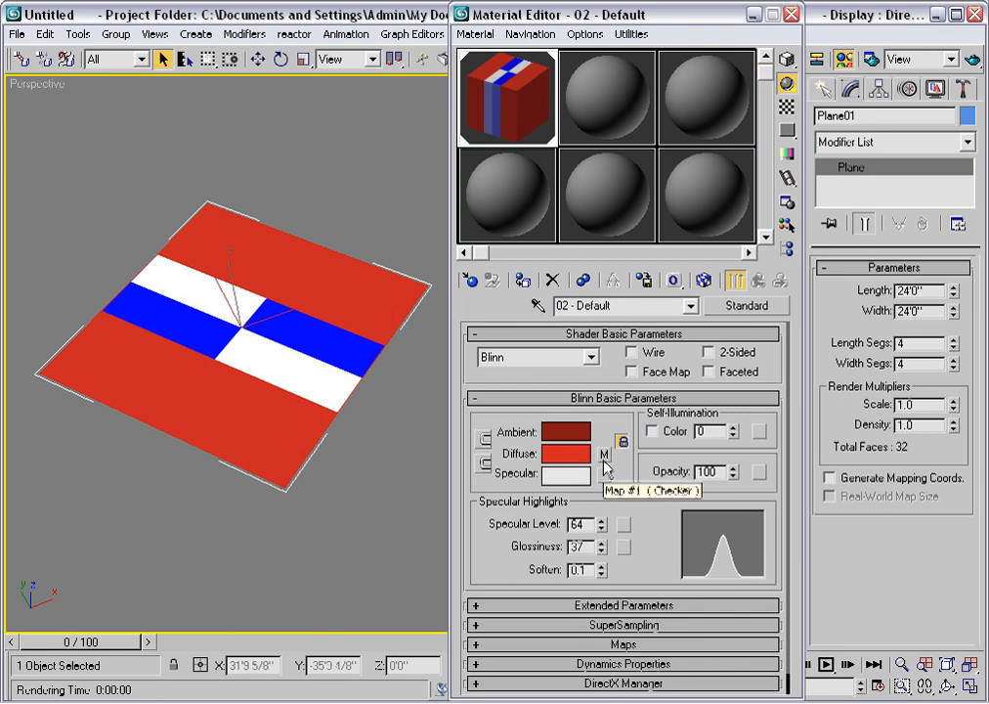
pyautogui.click(604, 453)
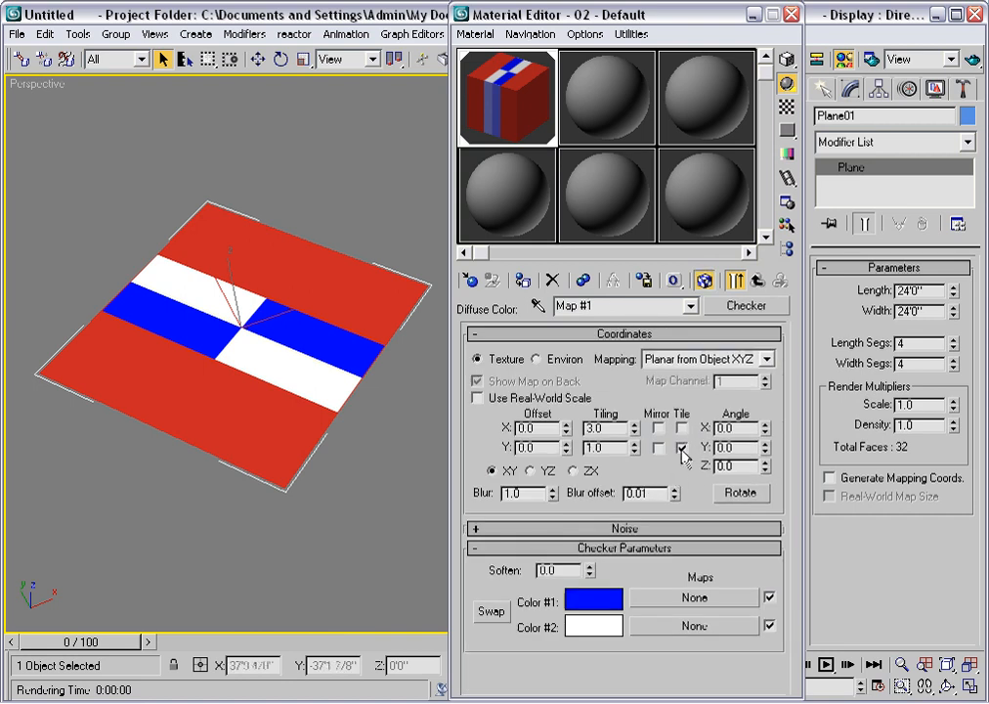
pyautogui.click(681, 447)
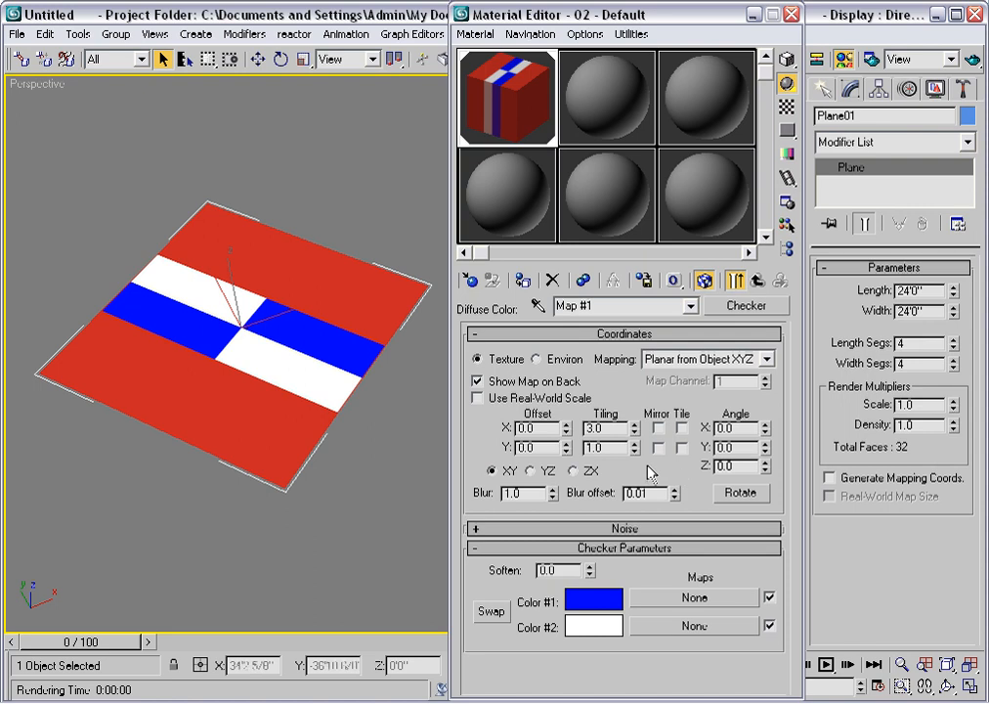
pyautogui.moveTo(636, 455); pyautogui.dragTo(635, 427)
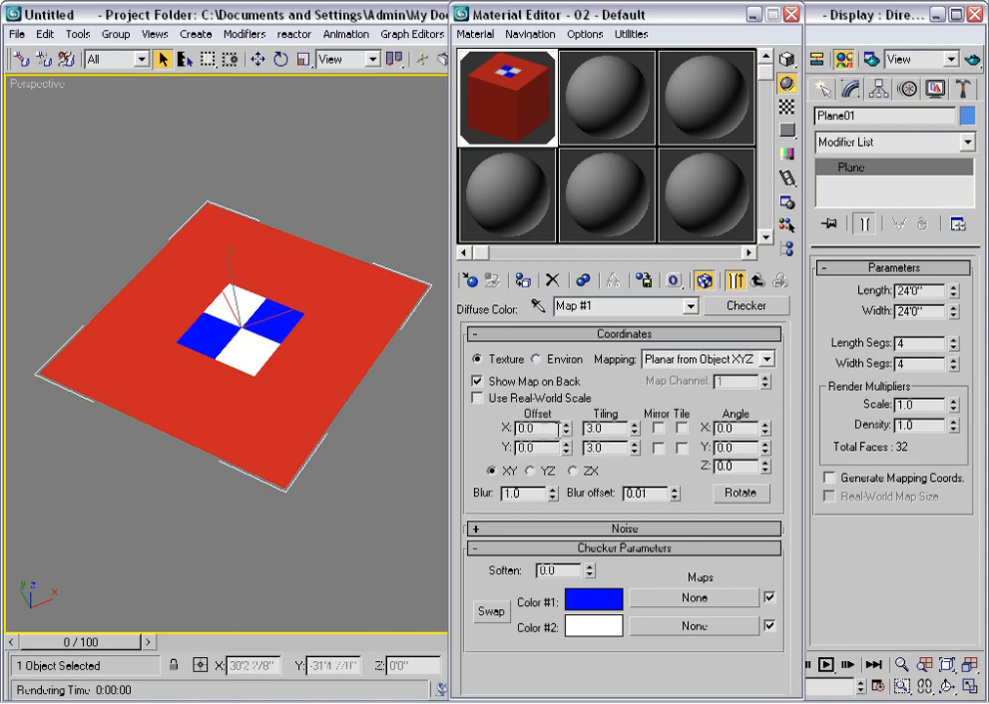
# Step: Offset the checker map by -0.1 in X and -0.19 in Y, and enable mirroring on both axes
pyautogui.click(565, 425)
pyautogui.moveTo(569, 433); pyautogui.dragTo(570, 475)
pyautogui.click(565, 452)
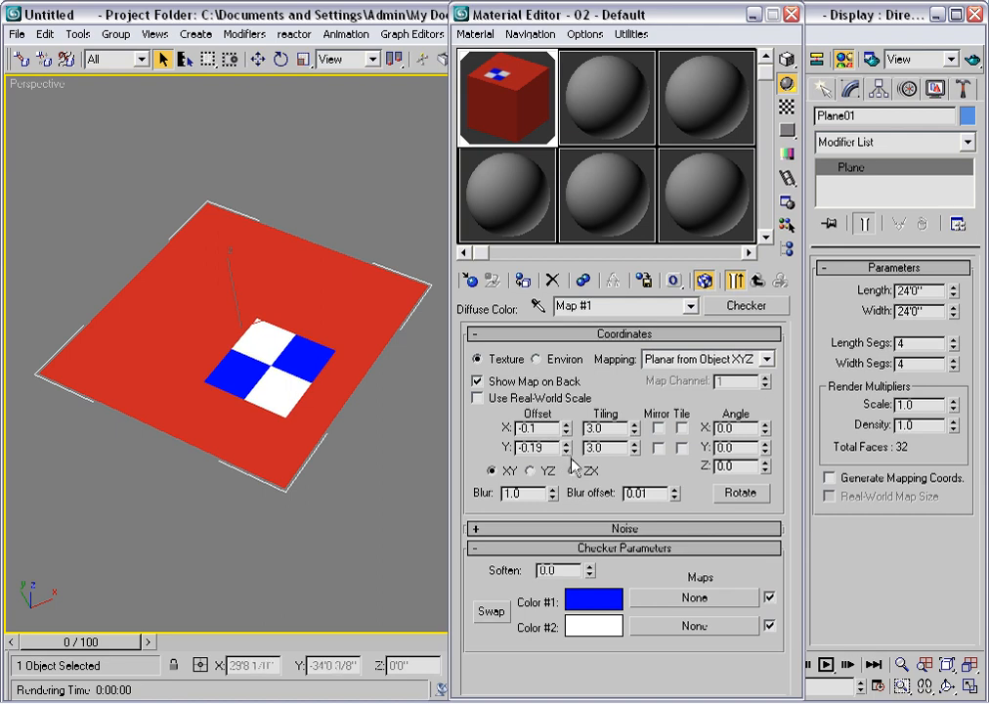
pyautogui.click(657, 448)
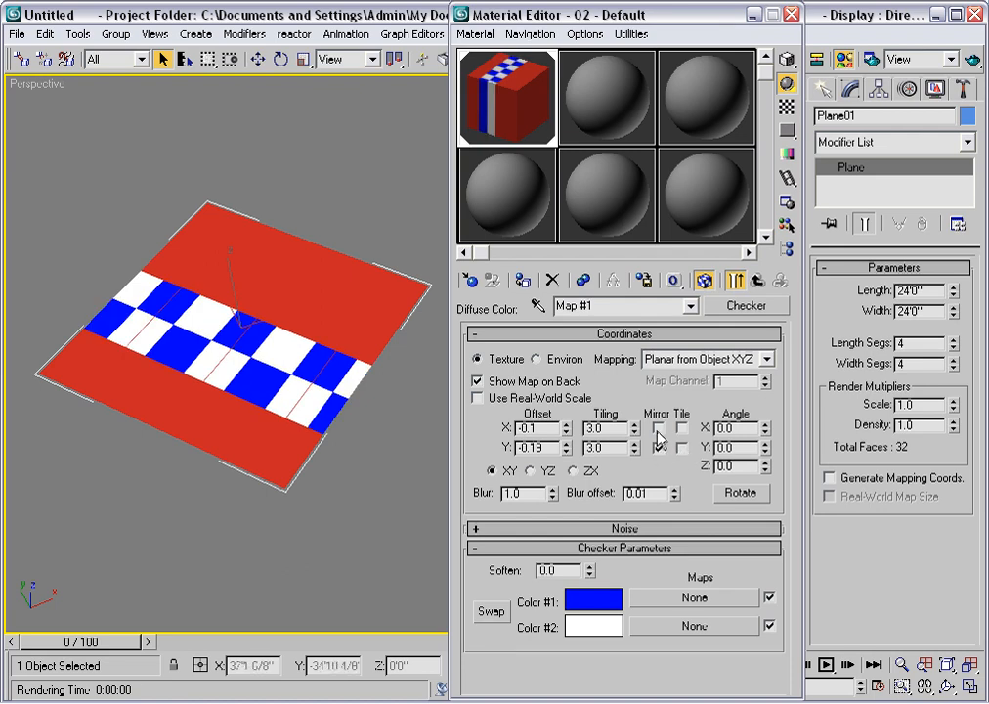
pyautogui.click(658, 429)
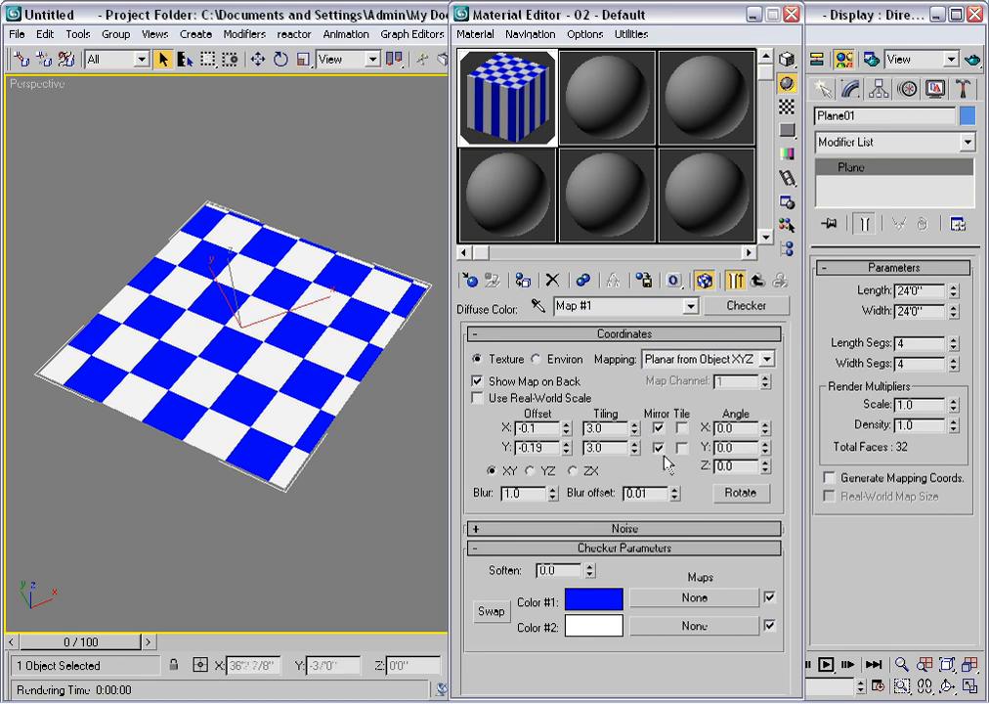
# Step: Open the enlarged preview of the checker map and rotate the sample cube to inspect the pattern on its sides
pyautogui.doubleClick(505, 106)
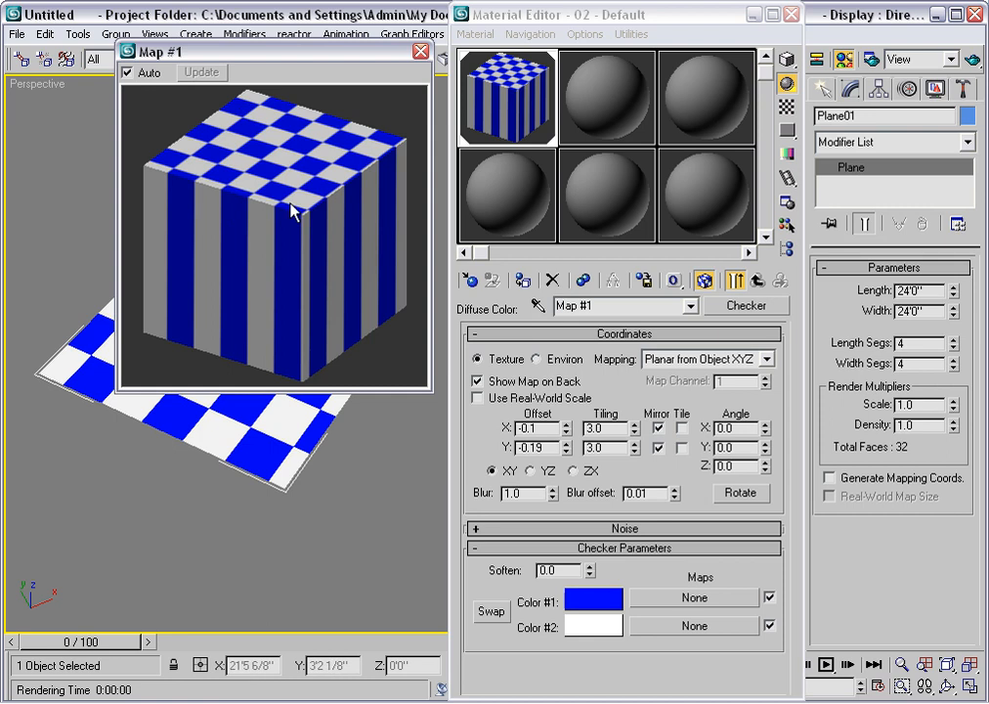
pyautogui.rightClick(213, 186)
pyautogui.click(235, 205)
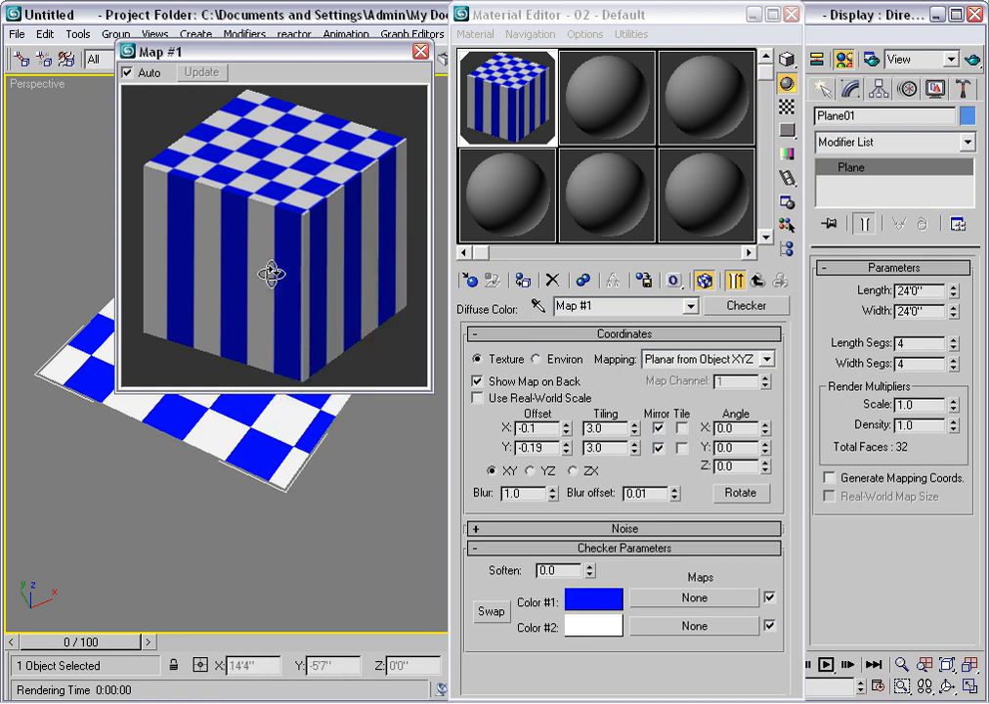
pyautogui.moveTo(253, 277); pyautogui.dragTo(317, 162)
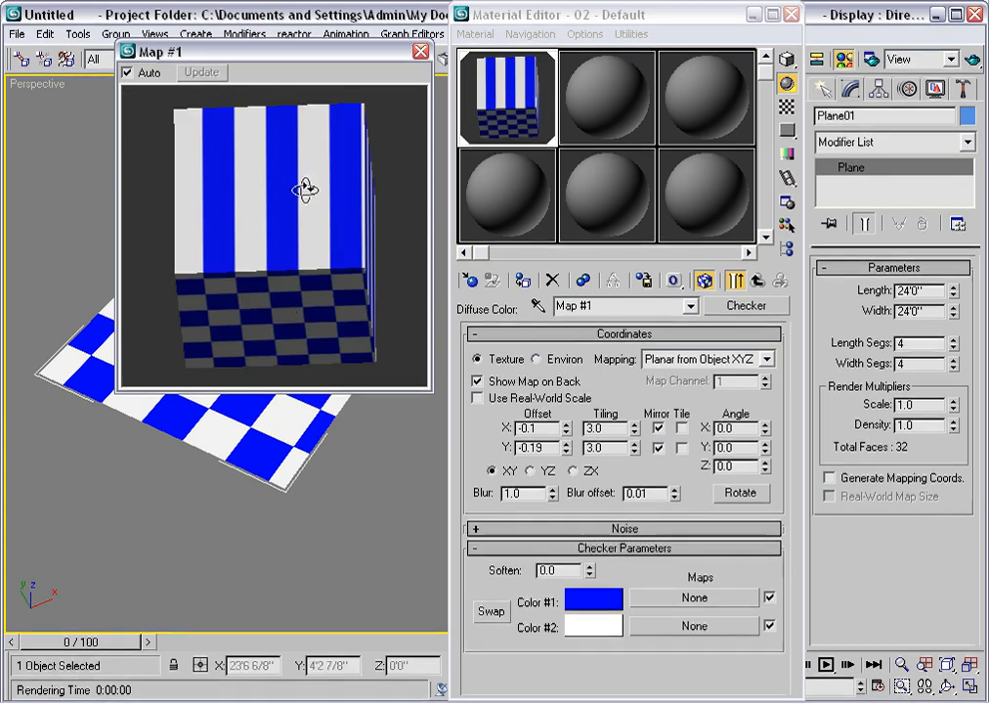
pyautogui.moveTo(271, 239); pyautogui.dragTo(224, 313)
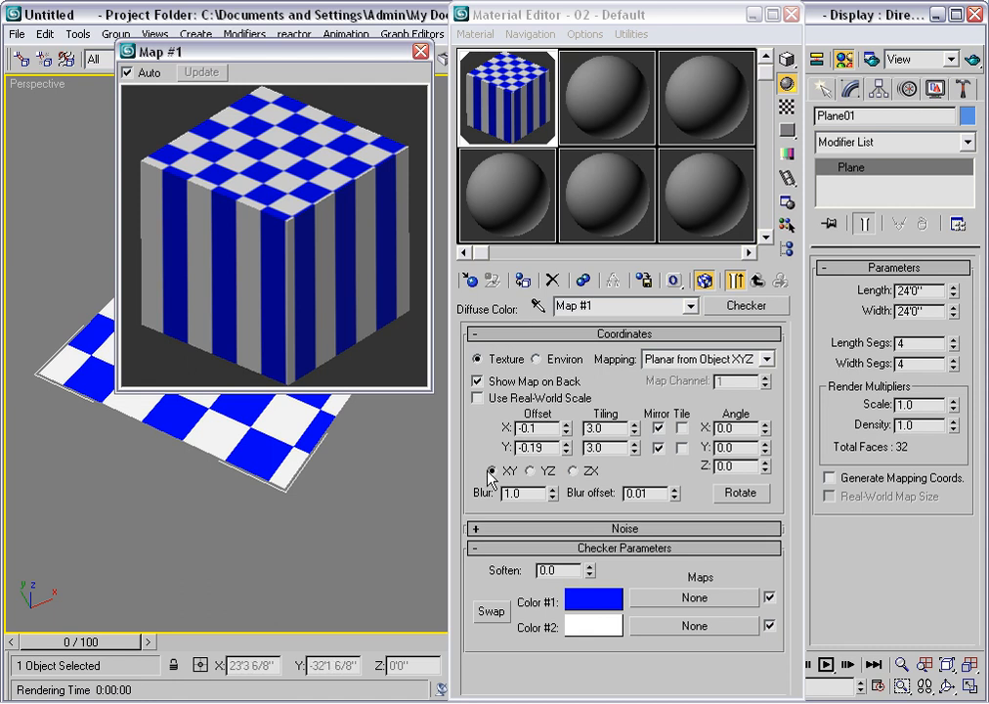
# Step: Try the YZ and ZX projection planes for the checker map and return to XY
pyautogui.click(529, 471)
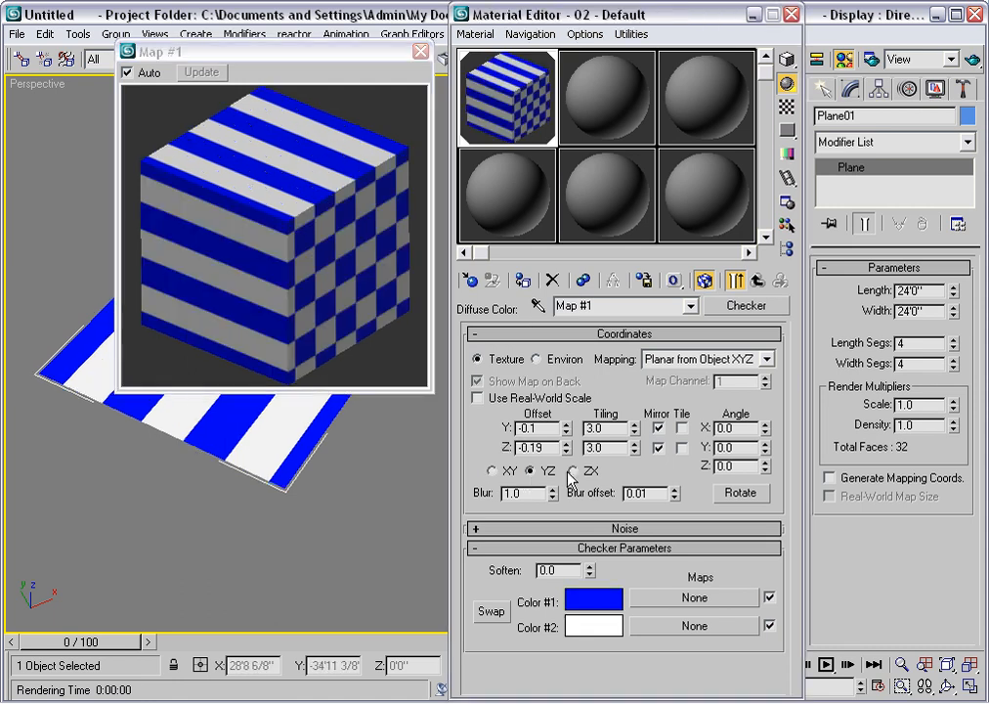
pyautogui.click(571, 471)
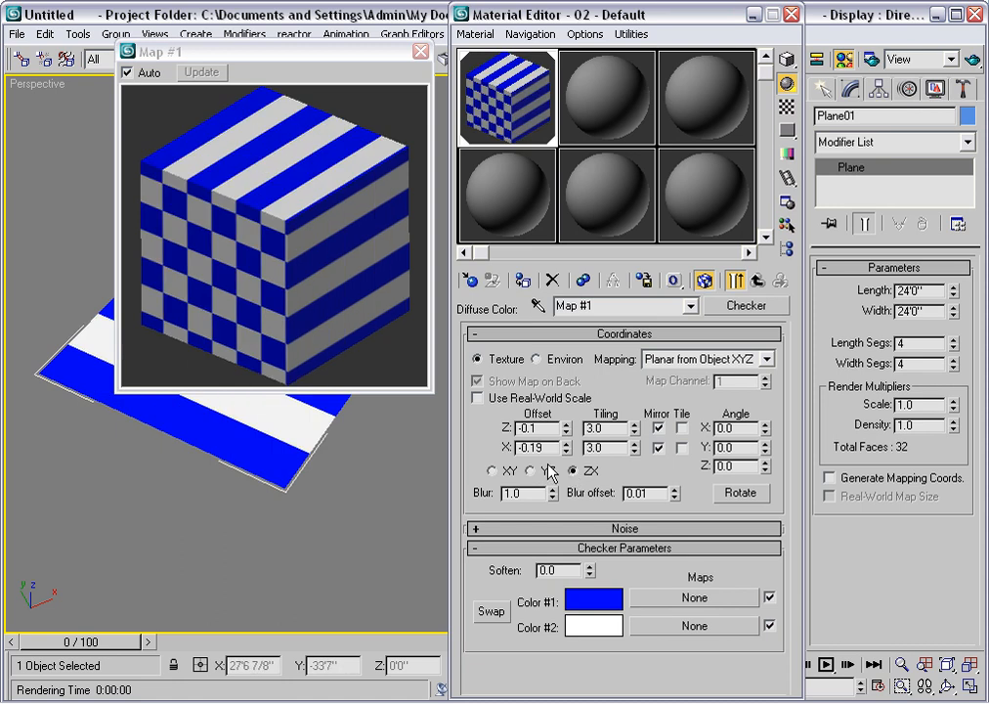
pyautogui.click(497, 471)
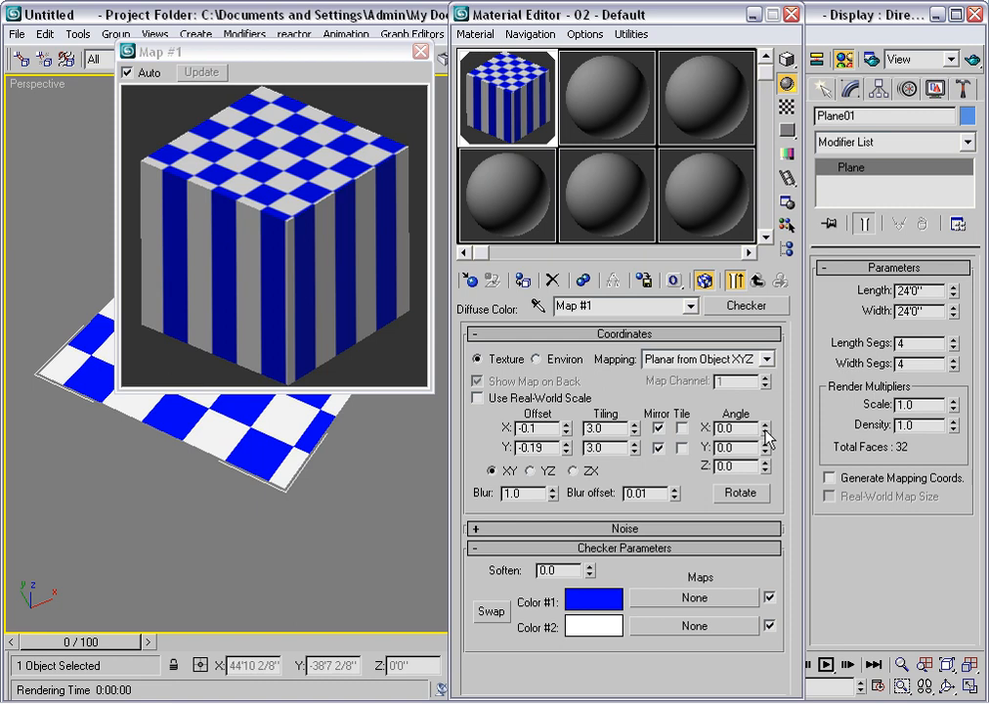
# Step: Try mapping angles of 26 in X and 23 in Y, and reset both to 0
pyautogui.moveTo(766, 435); pyautogui.dragTo(766, 400)
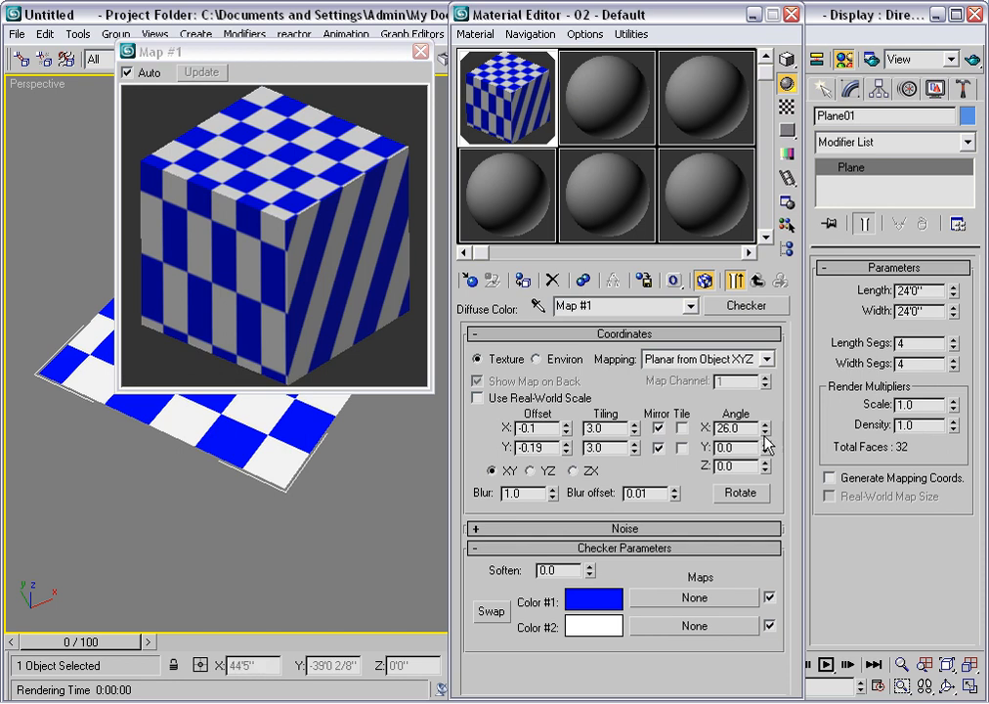
pyautogui.moveTo(766, 446); pyautogui.dragTo(766, 424)
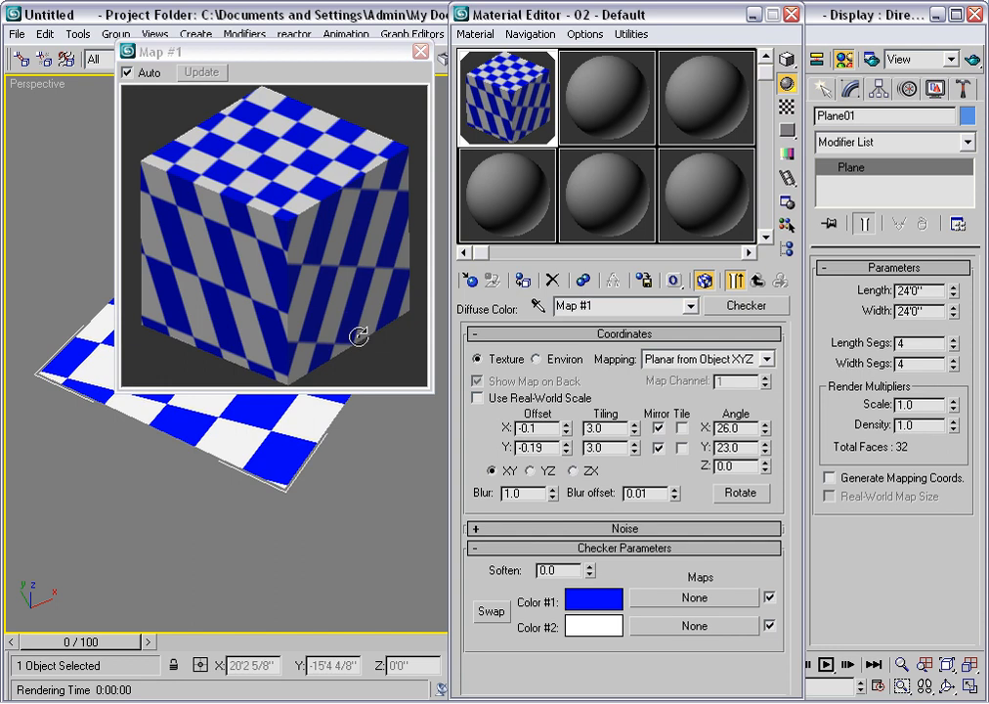
pyautogui.rightClick(766, 448)
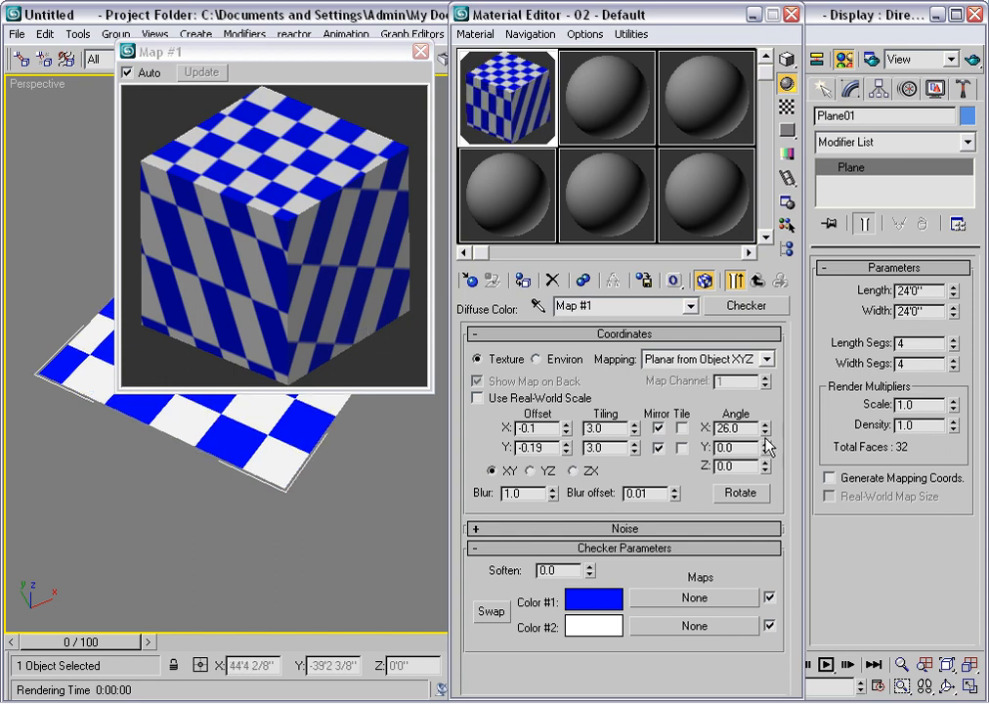
pyautogui.rightClick(765, 429)
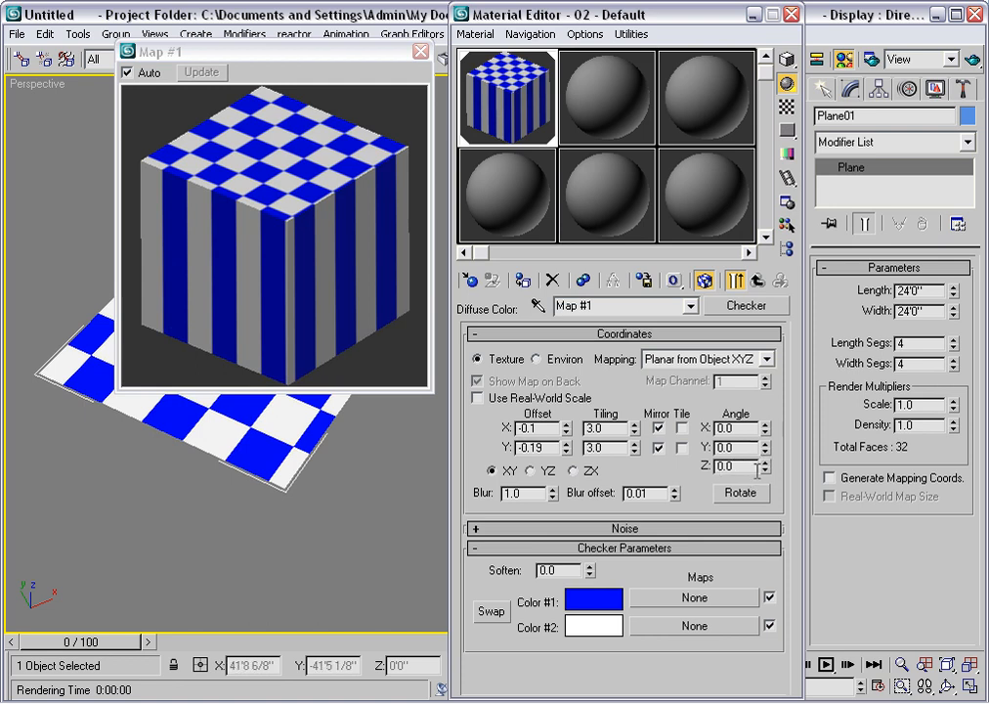
# Step: Raise the mapping's Z angle to 29, close the enlarged map preview, and increase the Z angle to 38
pyautogui.moveTo(769, 476); pyautogui.dragTo(766, 438)
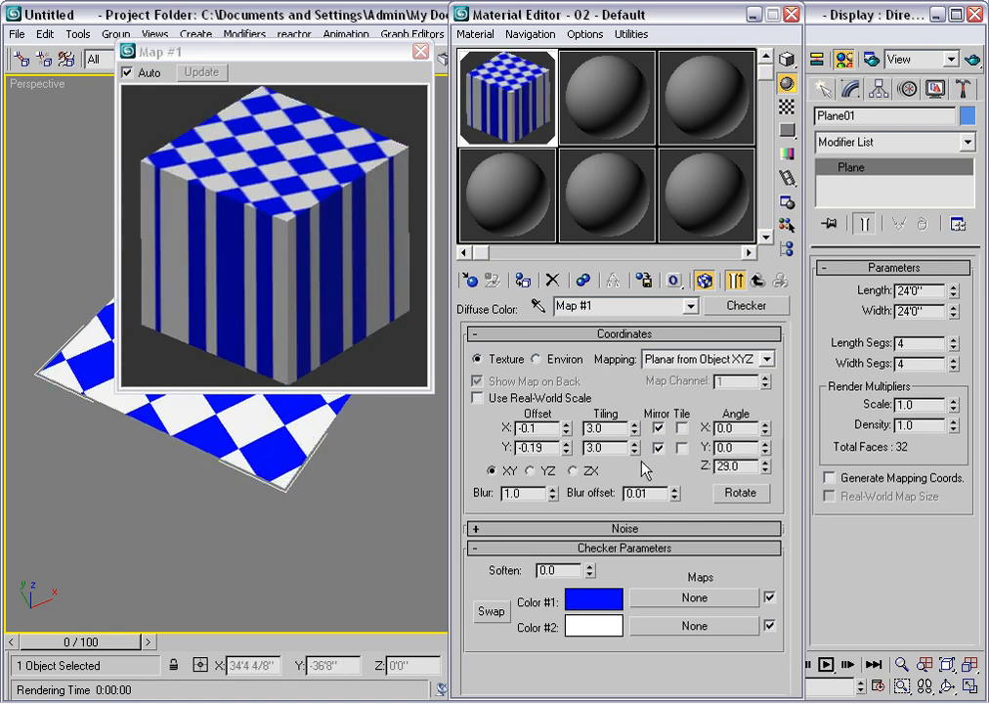
pyautogui.click(421, 51)
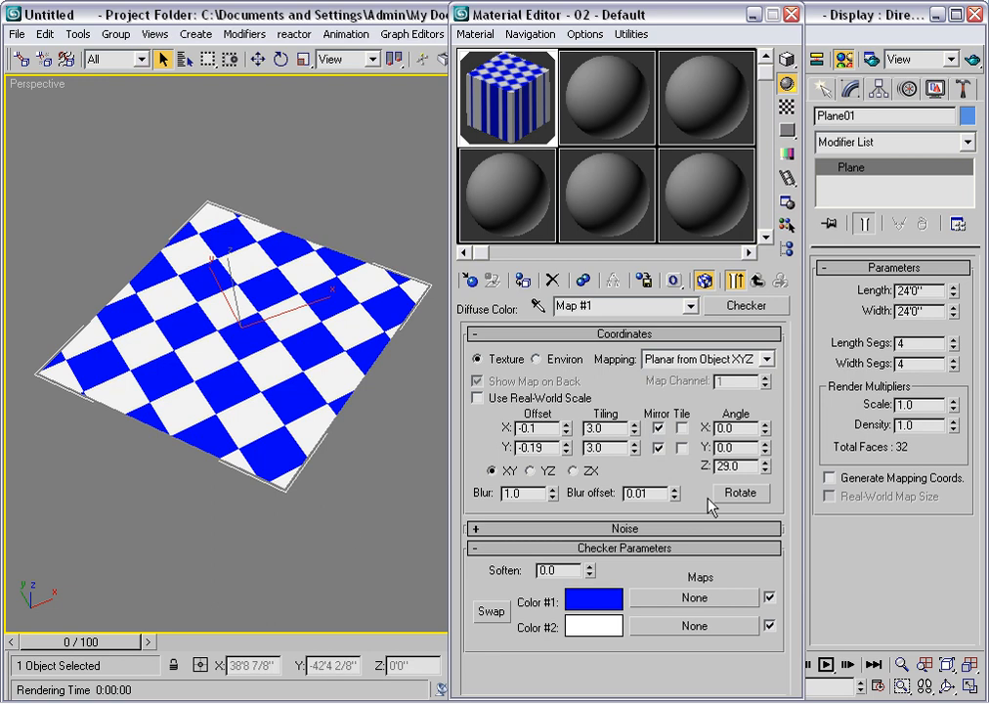
pyautogui.moveTo(767, 473); pyautogui.dragTo(767, 454)
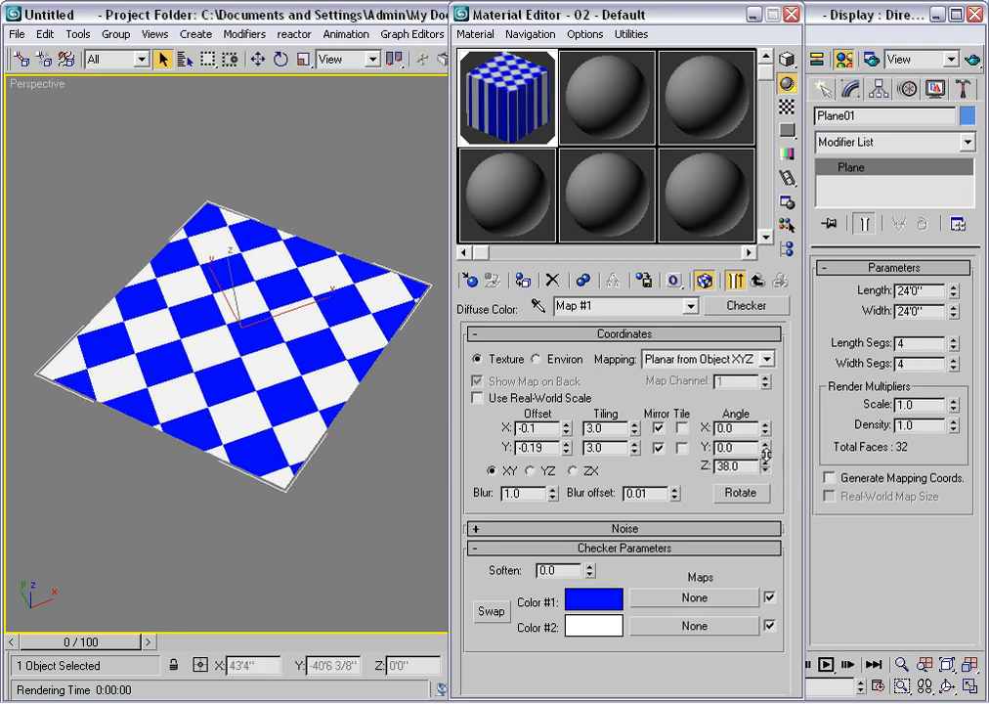
# Step: Try rotating the mapping coordinates freely with the Rotate dialog, and reset the X and Y angles to 0
pyautogui.click(740, 499)
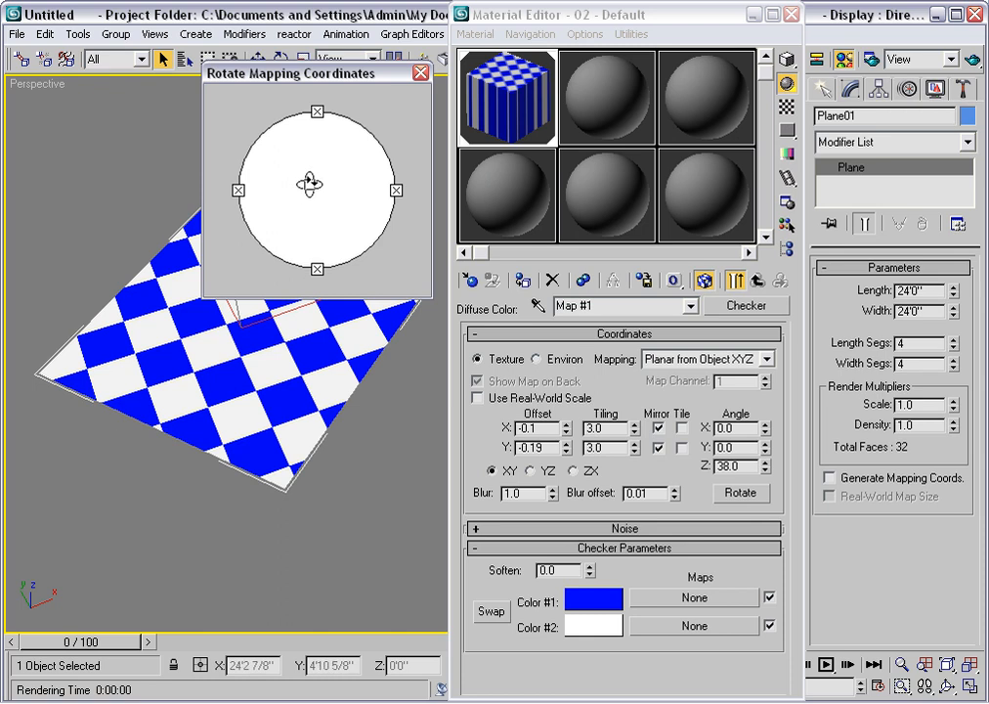
pyautogui.moveTo(310, 183); pyautogui.dragTo(324, 168)
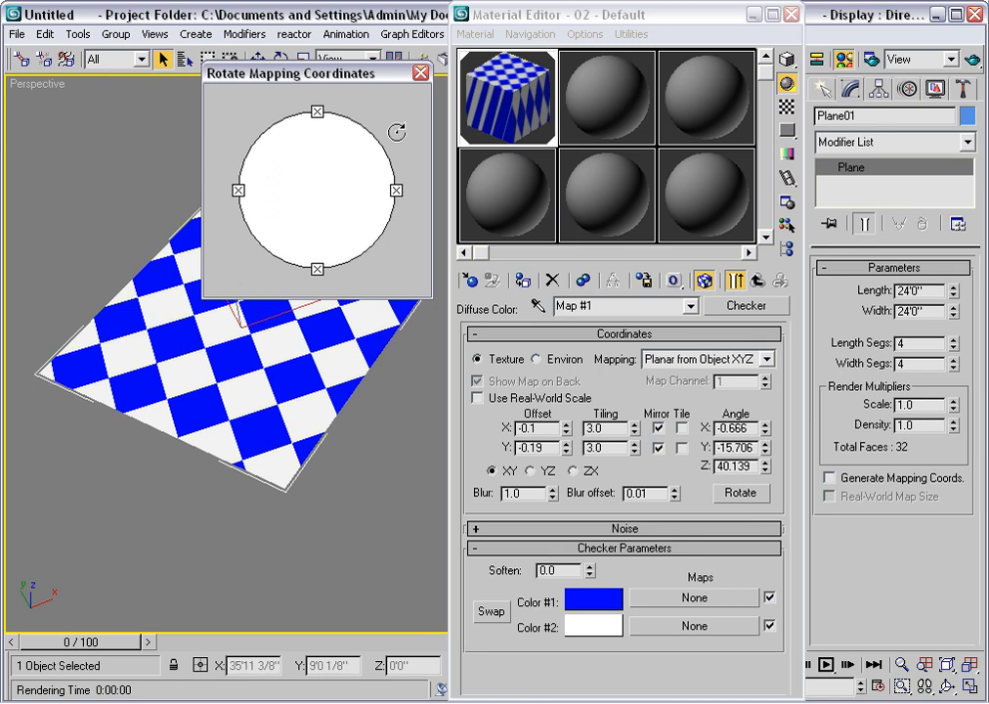
pyautogui.click(420, 72)
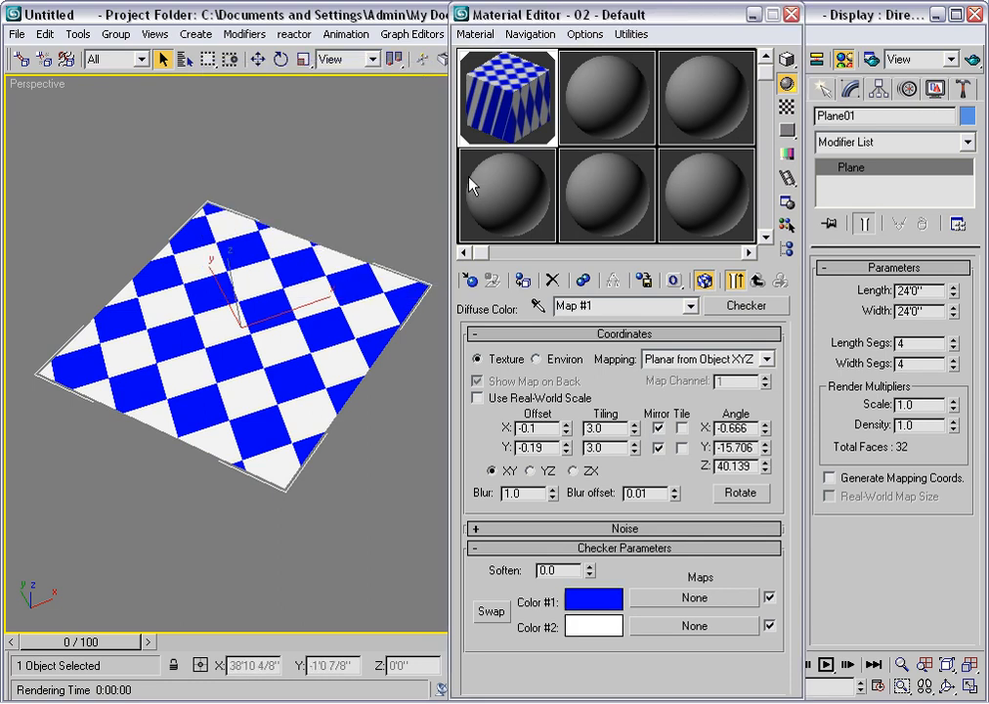
pyautogui.rightClick(765, 448)
pyautogui.rightClick(766, 430)
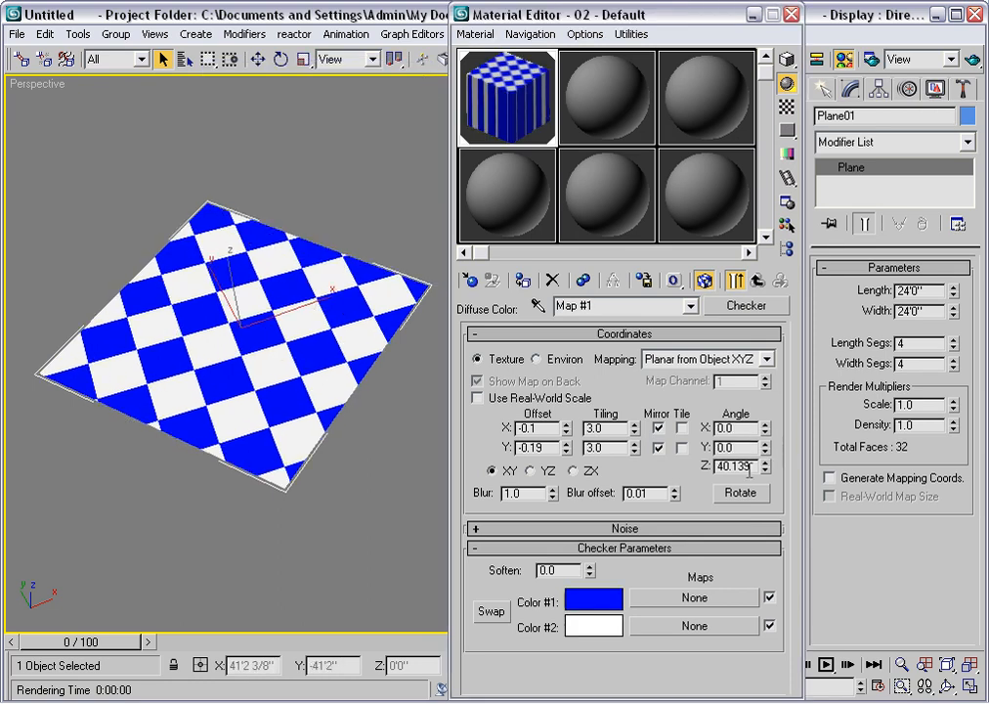
# Step: Set the checker map's Z angle to 45
pyautogui.moveTo(753, 469); pyautogui.dragTo(698, 466)
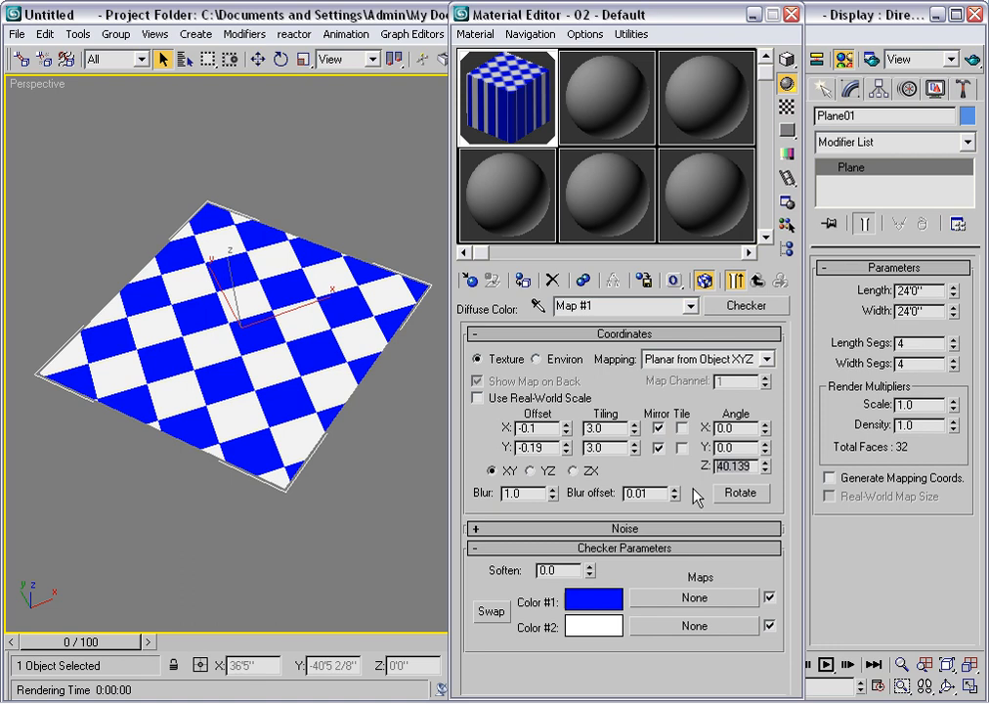
pyautogui.write('45')
pyautogui.press('Return')
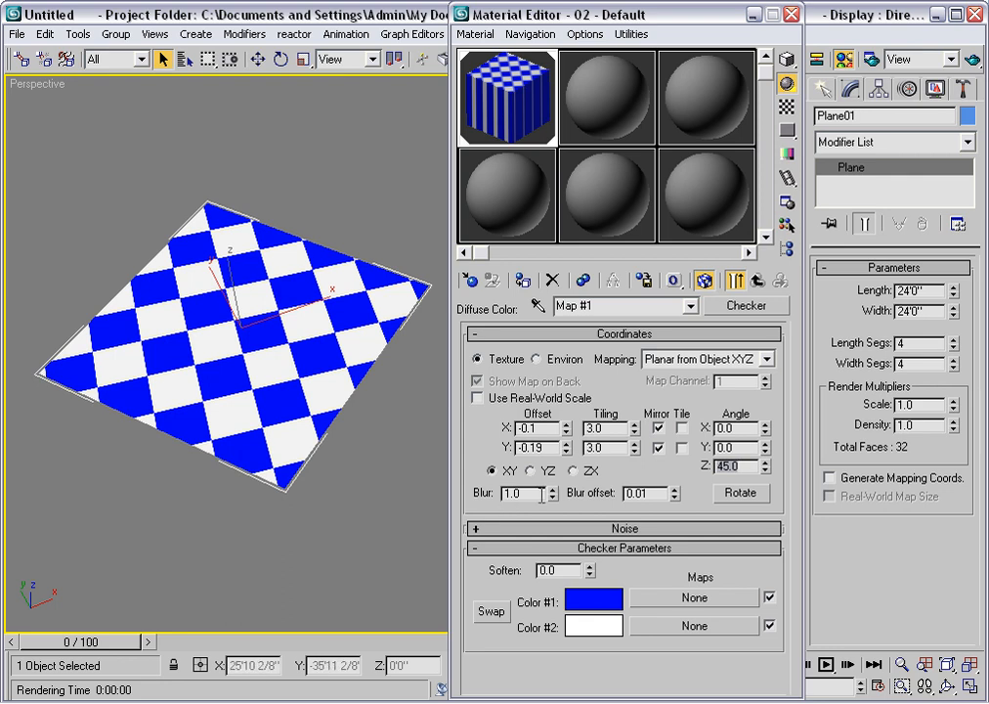
# Step: Set the checker map's Blur to 1.14 and its Blur offset to 0.054
pyautogui.moveTo(552, 495); pyautogui.dragTo(558, 500)
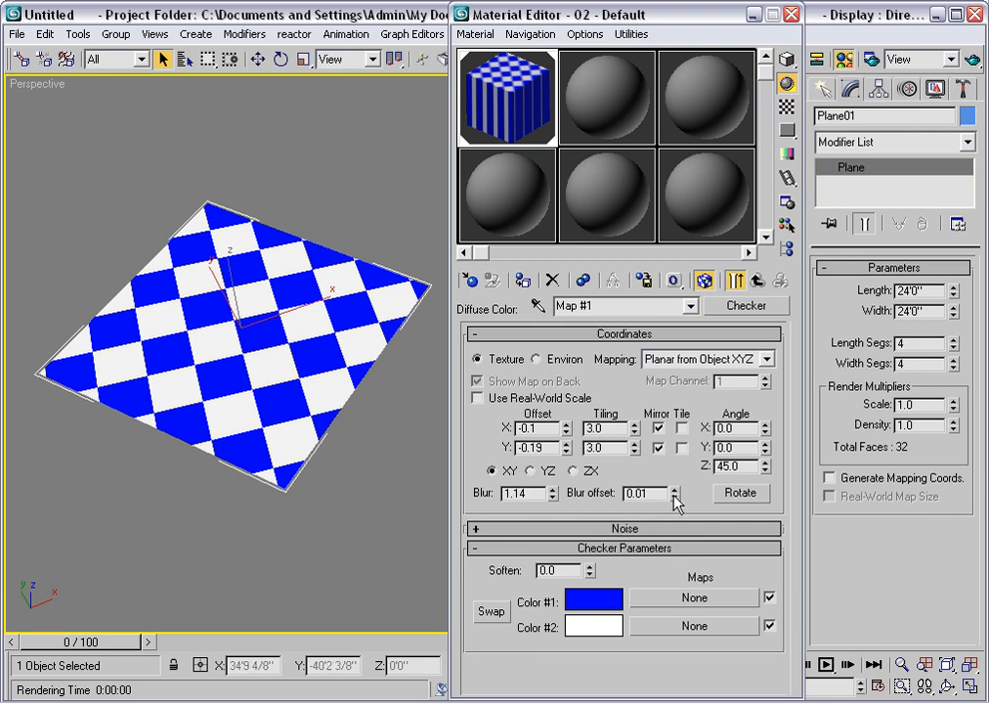
pyautogui.moveTo(674, 496); pyautogui.dragTo(670, 493)
pyautogui.click(675, 490)
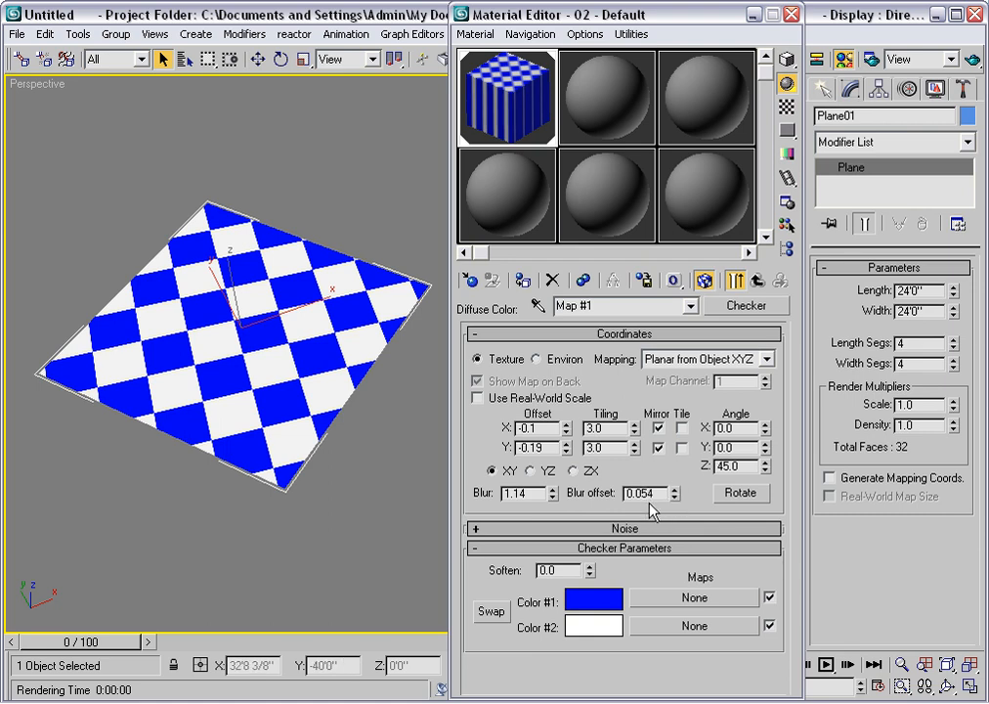